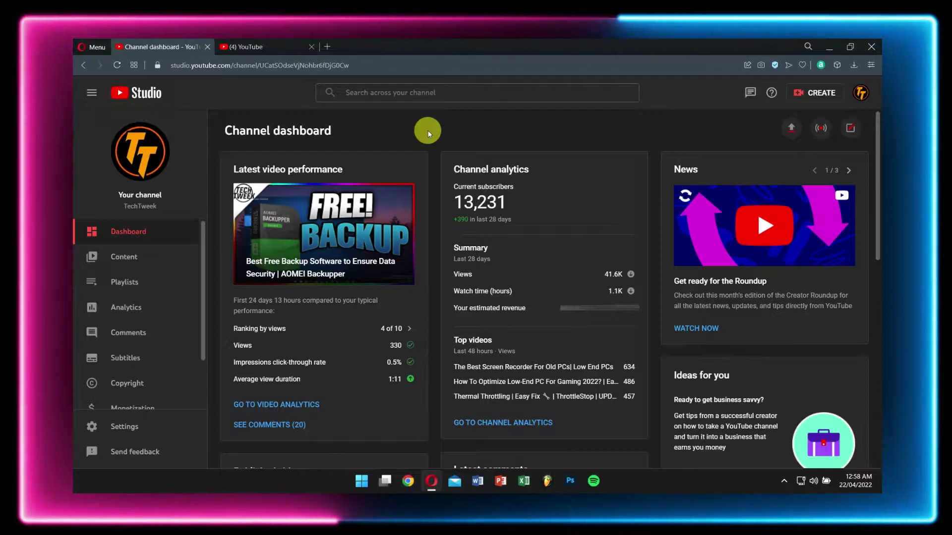
Step: On the YouTube home tab, search for 'how to use research in youtube'
{"action": "left_click", "coordinate": [258, 47]}
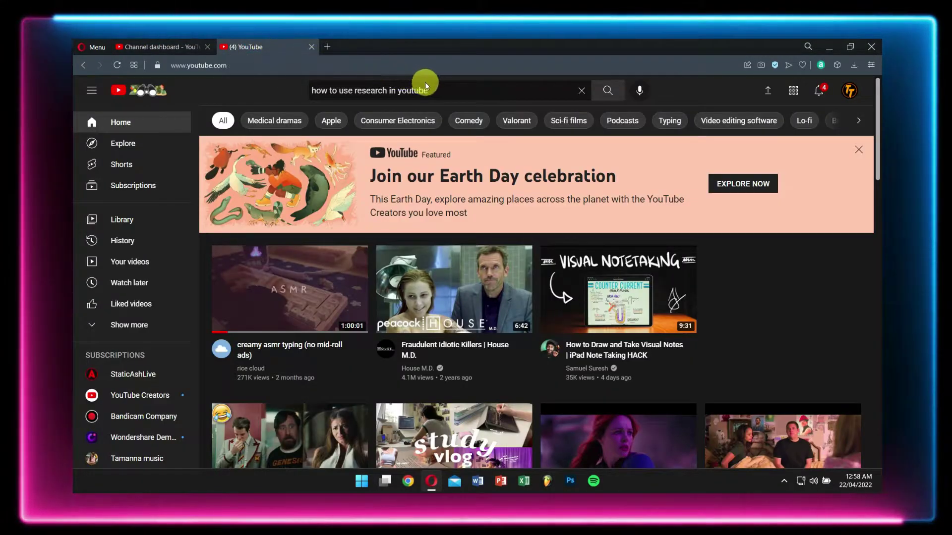
{"action": "left_click_drag", "start_coordinate": [425, 87], "coordinate": [293, 97]}
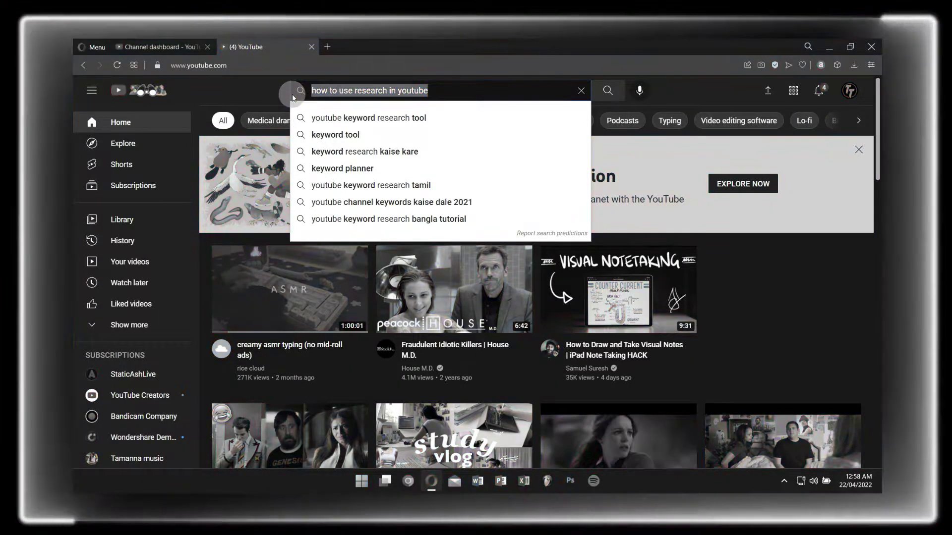
{"action": "left_click", "coordinate": [617, 92]}
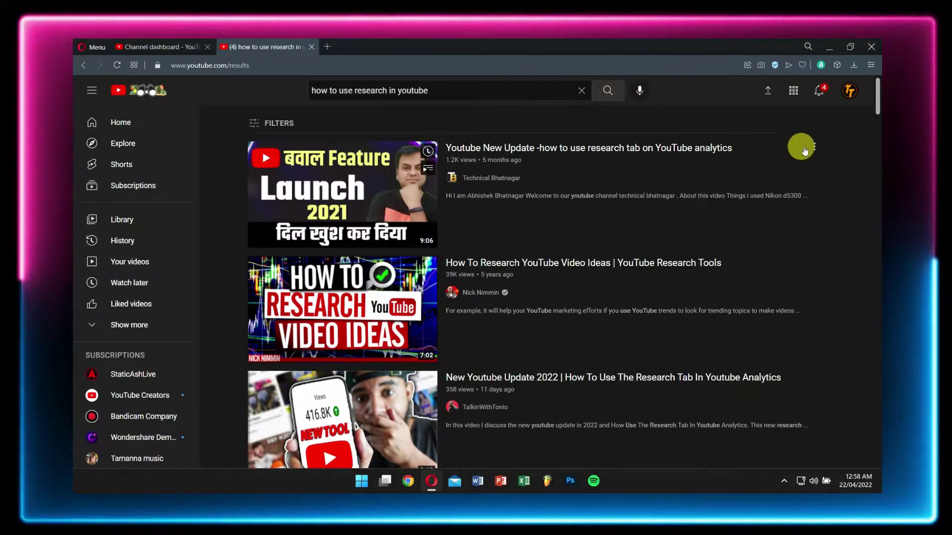
{"action": "left_click_drag", "start_coordinate": [430, 90], "coordinate": [303, 91]}
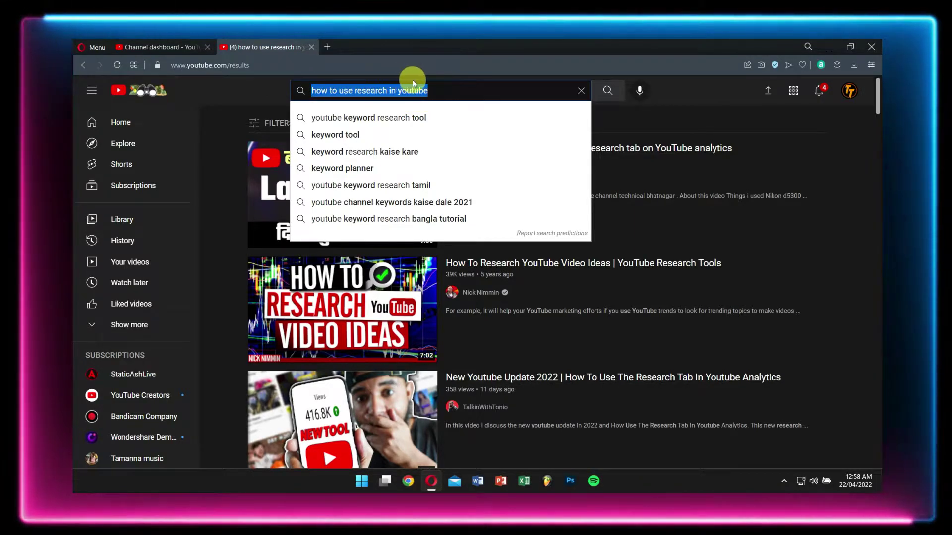
{"action": "left_click", "coordinate": [776, 125]}
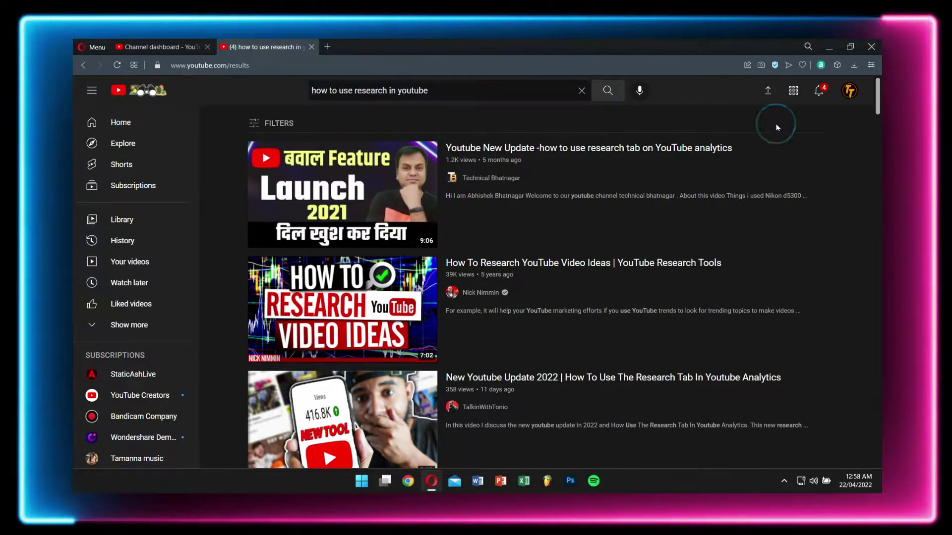
Step: Scroll down through the results for Research tab and keyword research tutorials
{"action": "scroll", "coordinate": [776, 134], "scroll_direction": "down", "scroll_amount": 1}
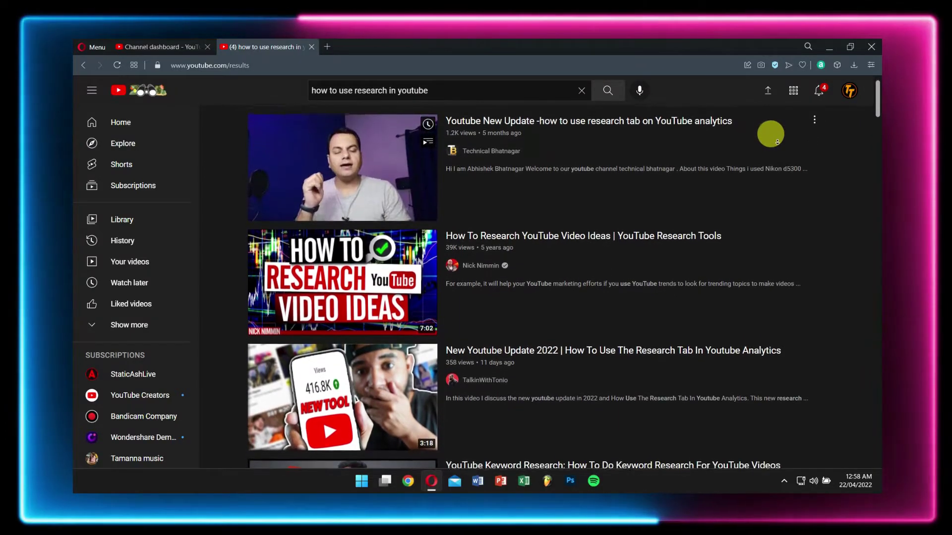
{"action": "scroll", "coordinate": [776, 141], "scroll_direction": "down", "scroll_amount": 2}
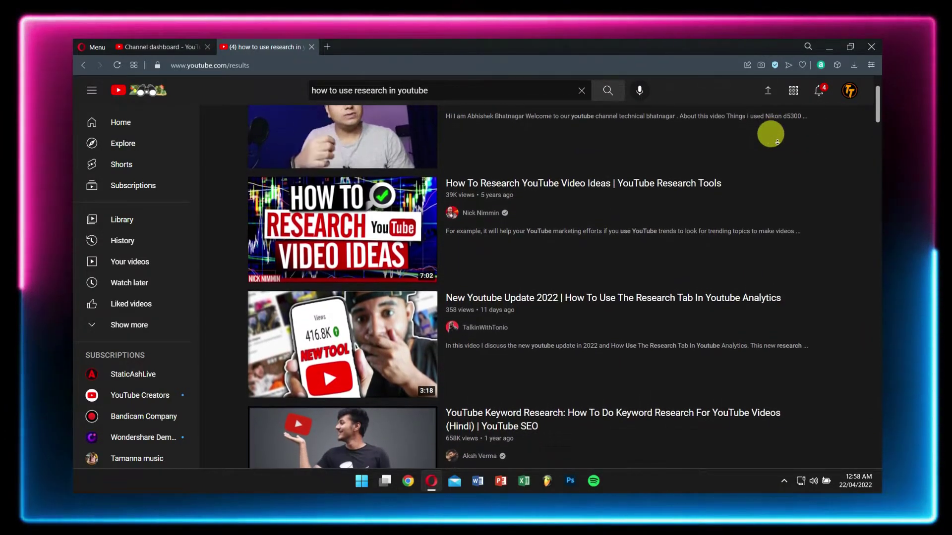
{"action": "scroll", "coordinate": [777, 141], "scroll_direction": "down", "scroll_amount": 2}
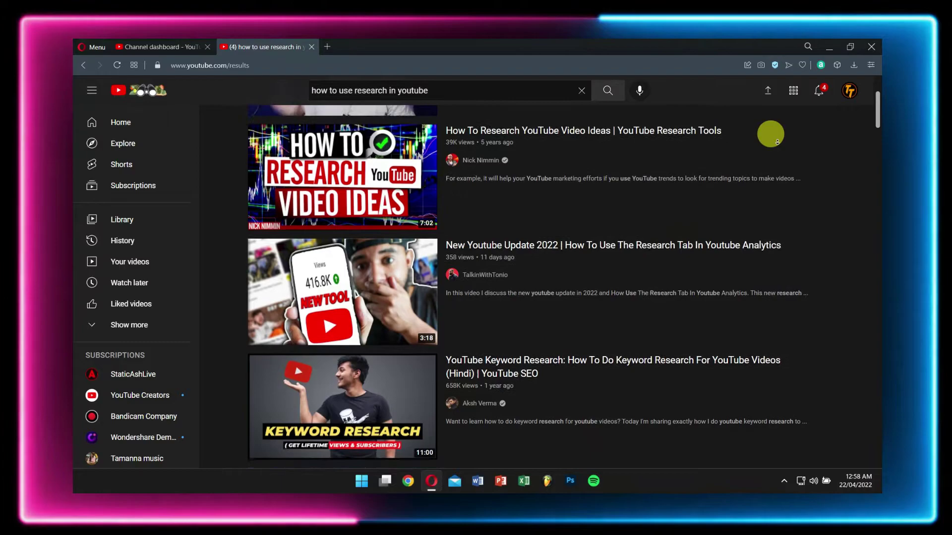
{"action": "scroll", "coordinate": [776, 142], "scroll_direction": "down", "scroll_amount": 2}
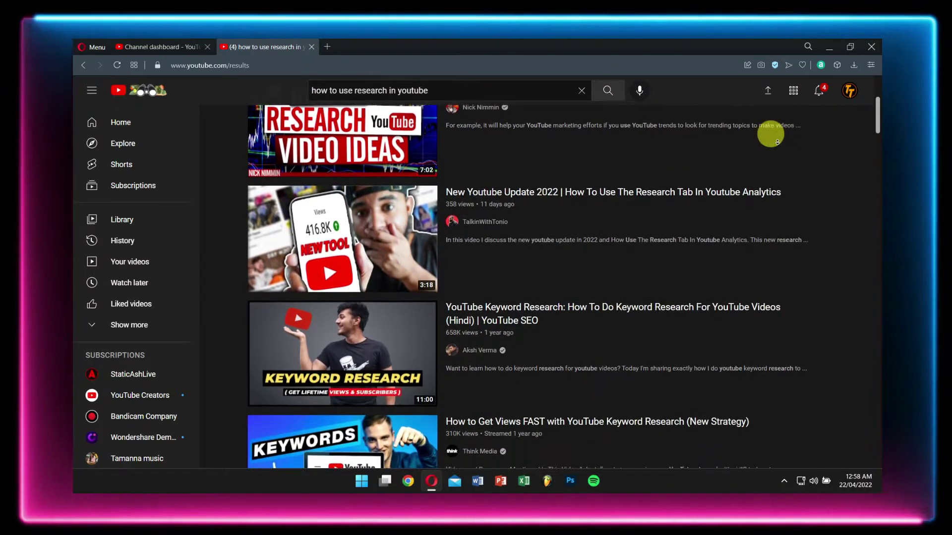
{"action": "scroll", "coordinate": [776, 142], "scroll_direction": "down", "scroll_amount": 2}
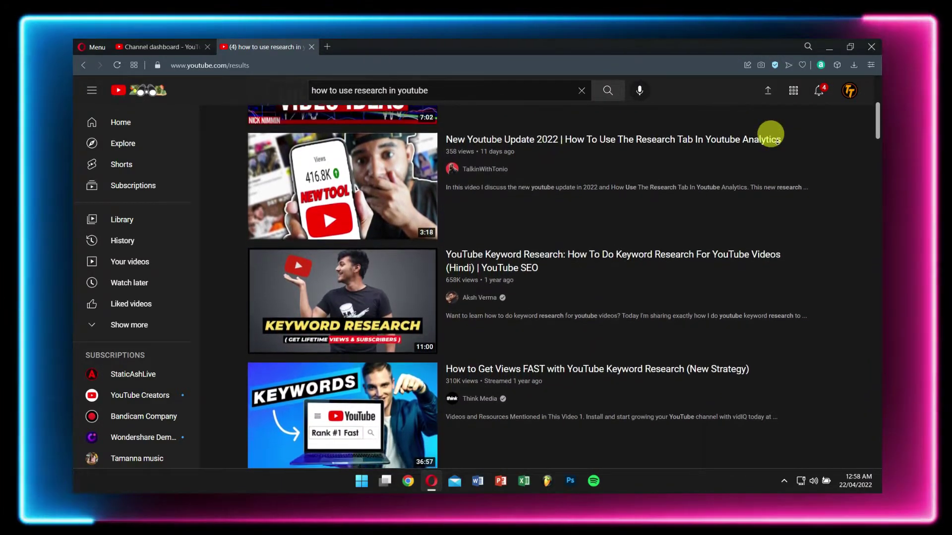
{"action": "scroll", "coordinate": [776, 141], "scroll_direction": "down", "scroll_amount": 2}
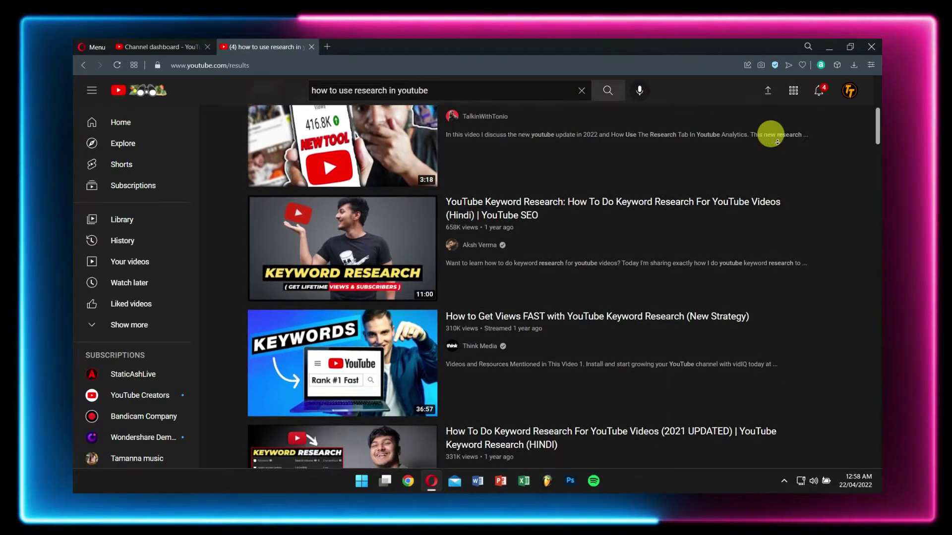
{"action": "scroll", "coordinate": [776, 142], "scroll_direction": "down", "scroll_amount": 2}
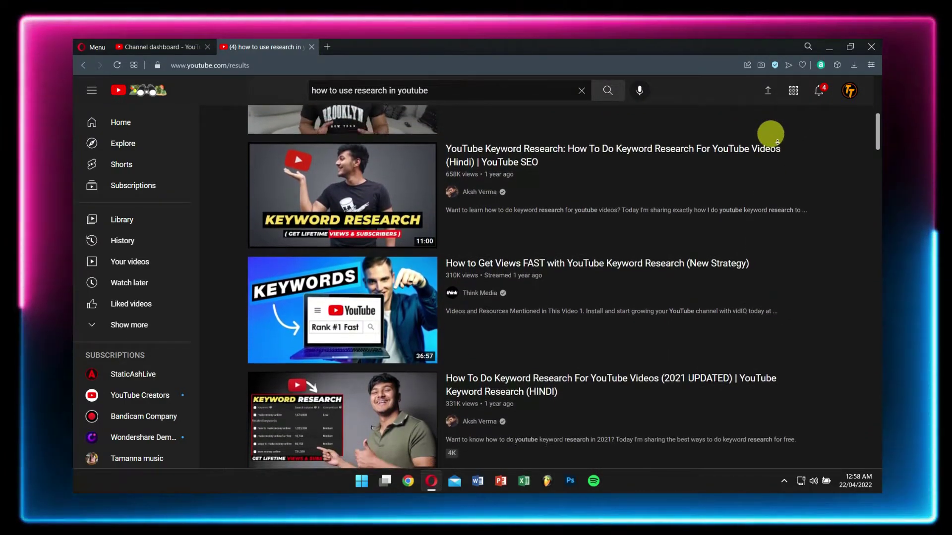
{"action": "scroll", "coordinate": [777, 142], "scroll_direction": "down", "scroll_amount": 1}
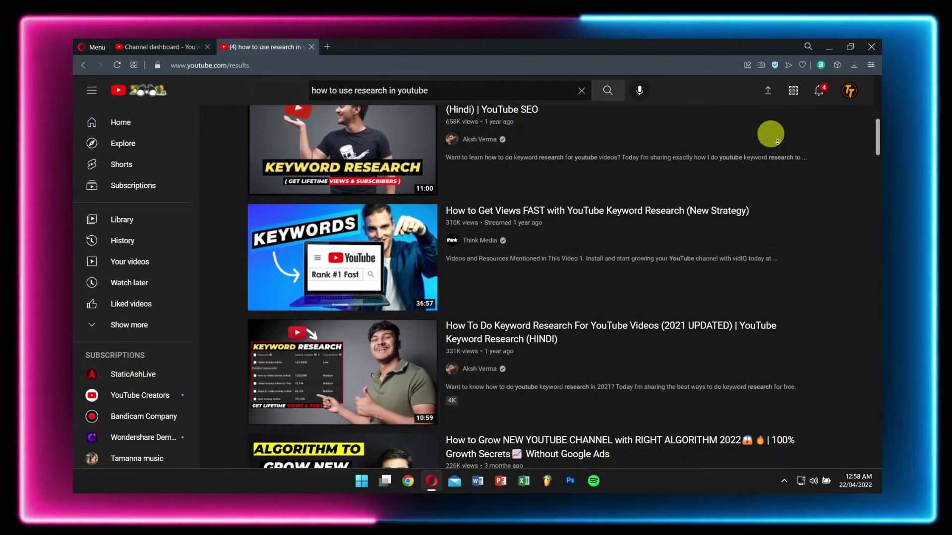
{"action": "scroll", "coordinate": [776, 141], "scroll_direction": "down", "scroll_amount": 2}
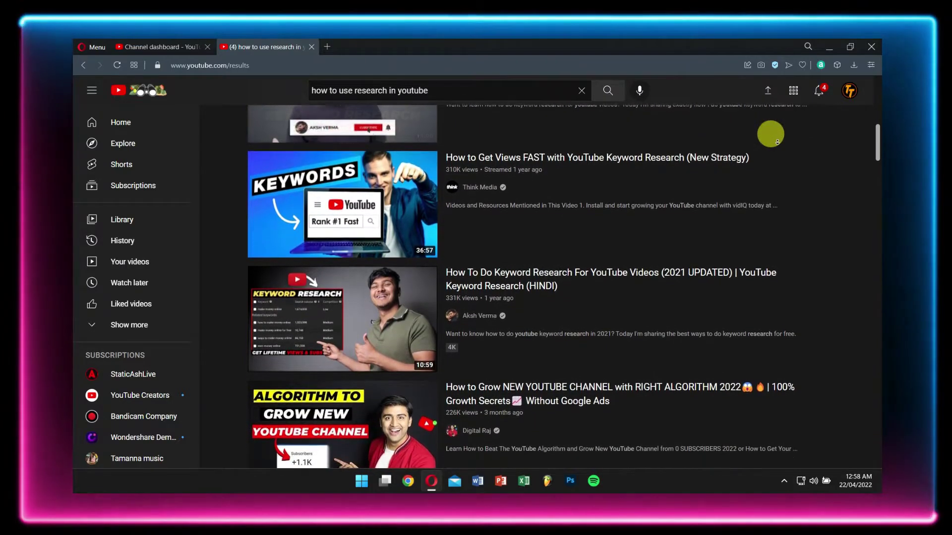
{"action": "scroll", "coordinate": [777, 141], "scroll_direction": "down", "scroll_amount": 2}
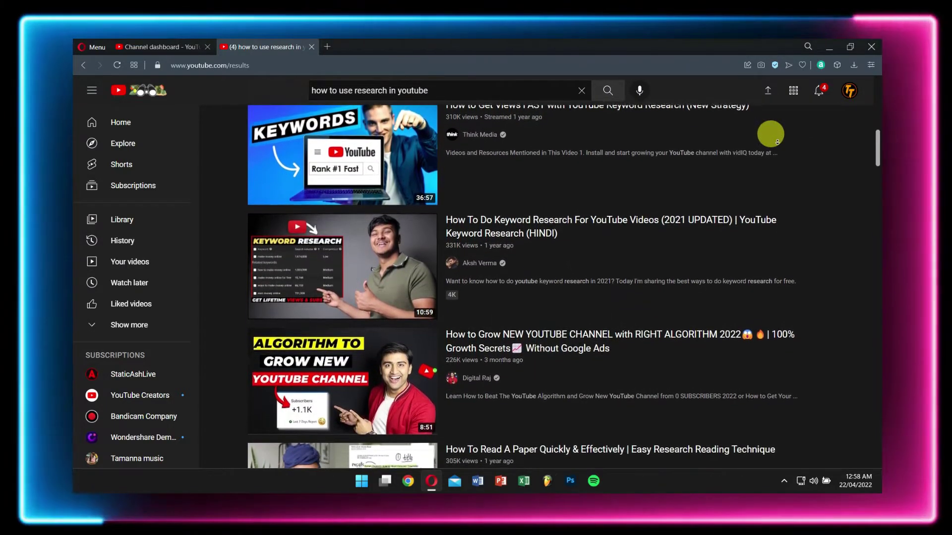
{"action": "scroll", "coordinate": [776, 141], "scroll_direction": "down", "scroll_amount": 2}
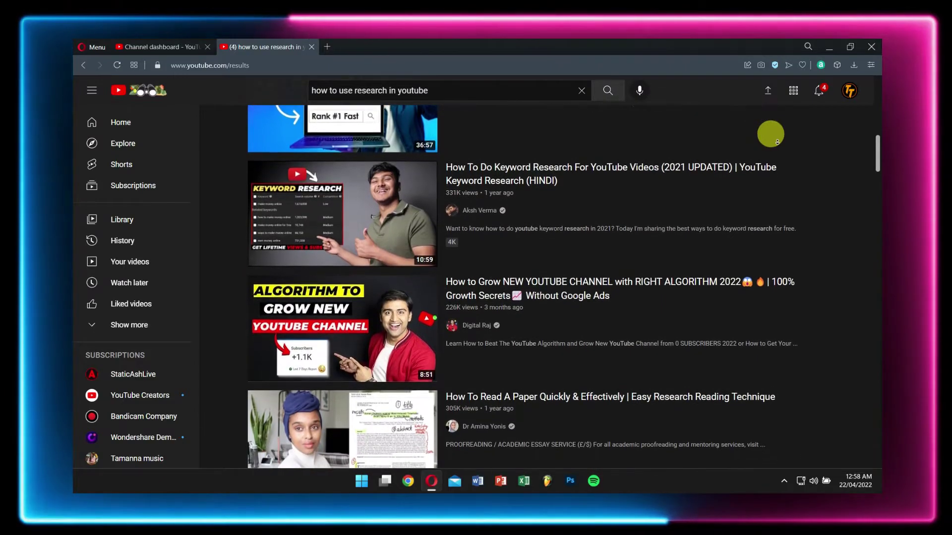
{"action": "scroll", "coordinate": [777, 141], "scroll_direction": "down", "scroll_amount": 2}
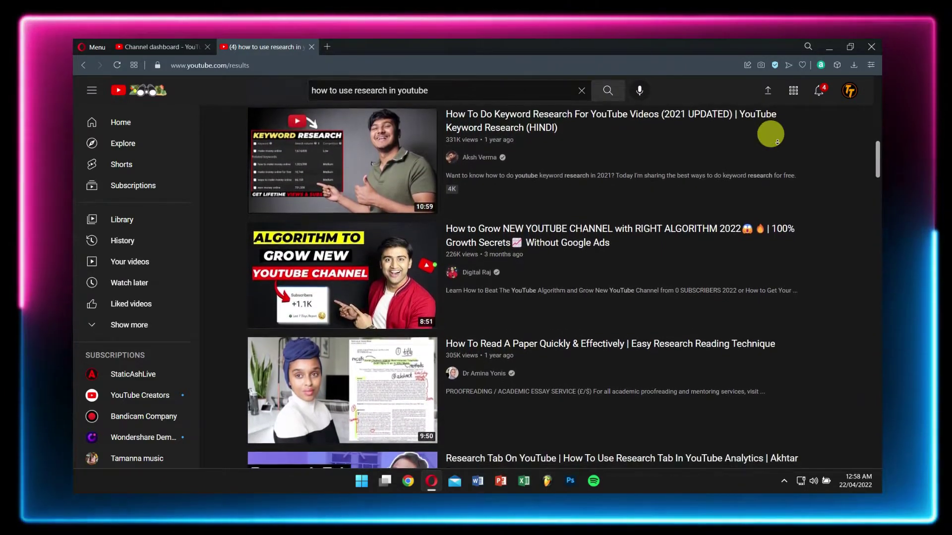
{"action": "scroll", "coordinate": [777, 142], "scroll_direction": "down", "scroll_amount": 2}
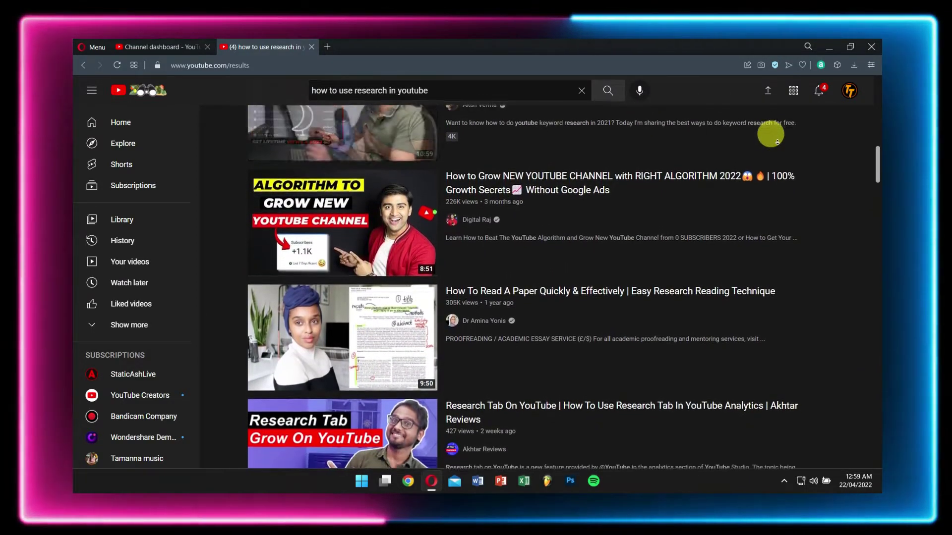
{"action": "scroll", "coordinate": [776, 142], "scroll_direction": "down", "scroll_amount": 2}
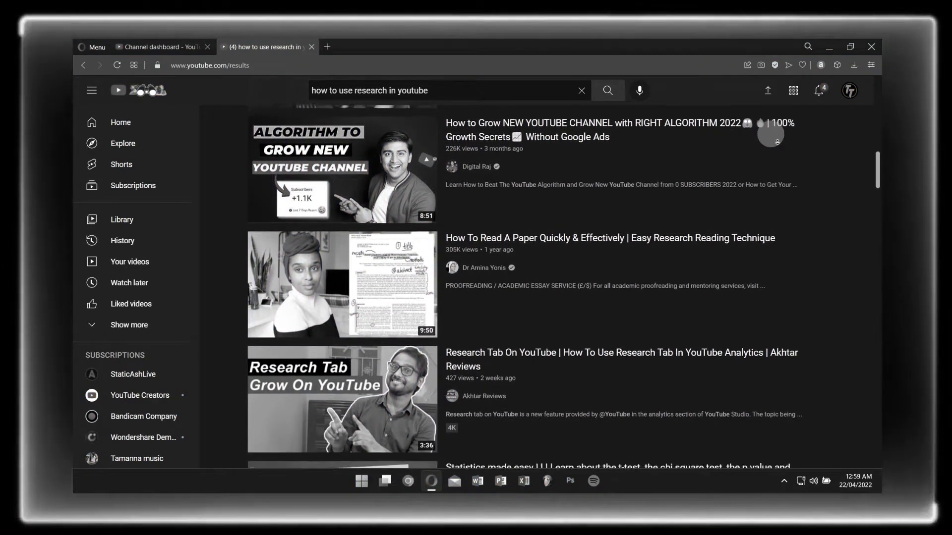
{"action": "scroll", "coordinate": [776, 142], "scroll_direction": "down", "scroll_amount": 2}
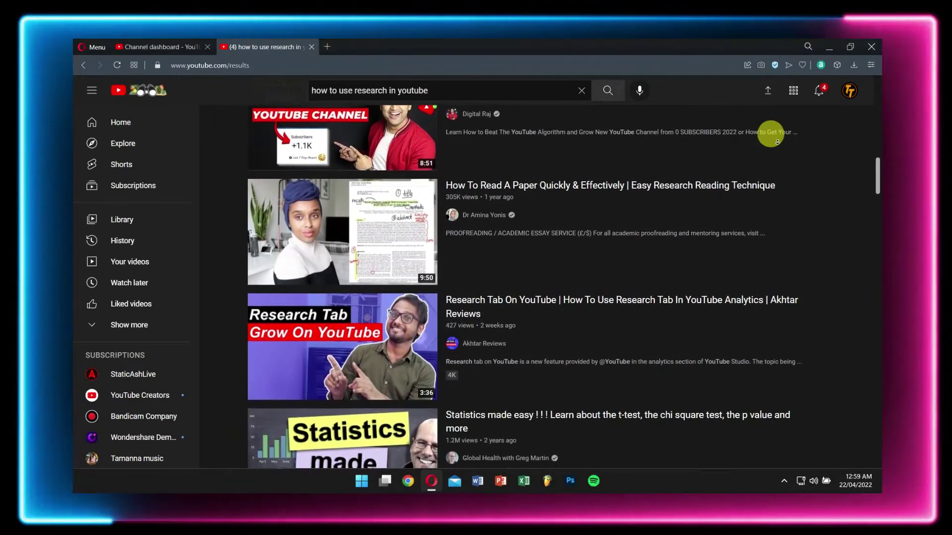
{"action": "scroll", "coordinate": [777, 142], "scroll_direction": "down", "scroll_amount": 1}
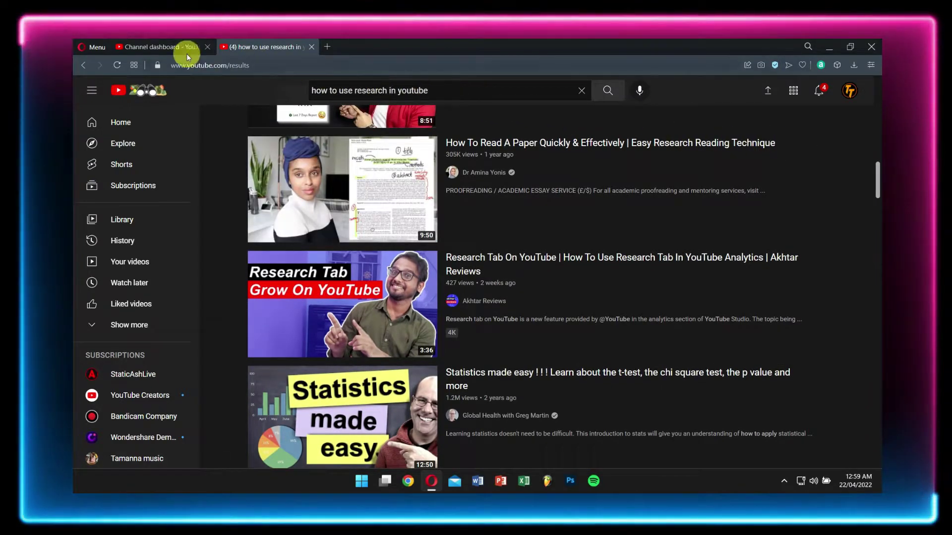
Step: Close the tutorial video tab and open Analytics from the YouTube Studio sidebar
{"action": "left_click", "coordinate": [146, 46]}
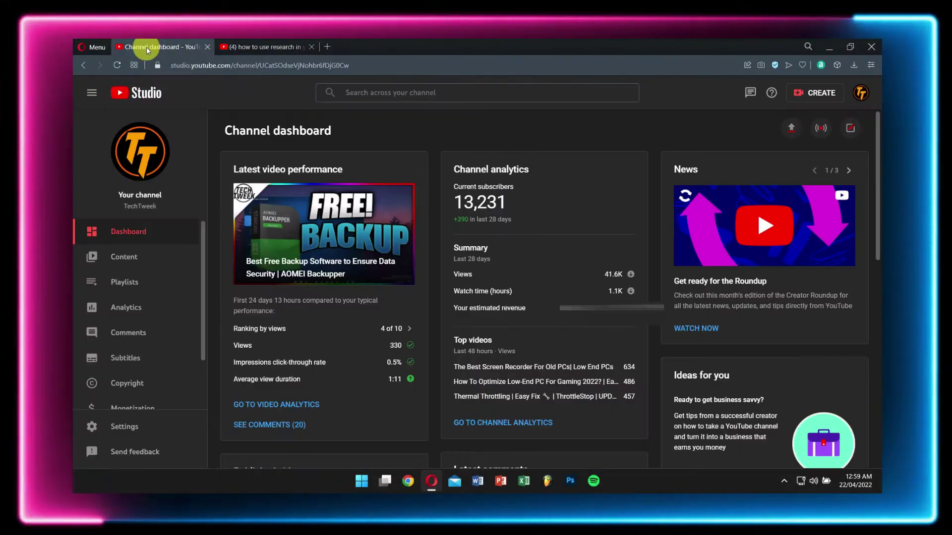
{"action": "left_click", "coordinate": [311, 47]}
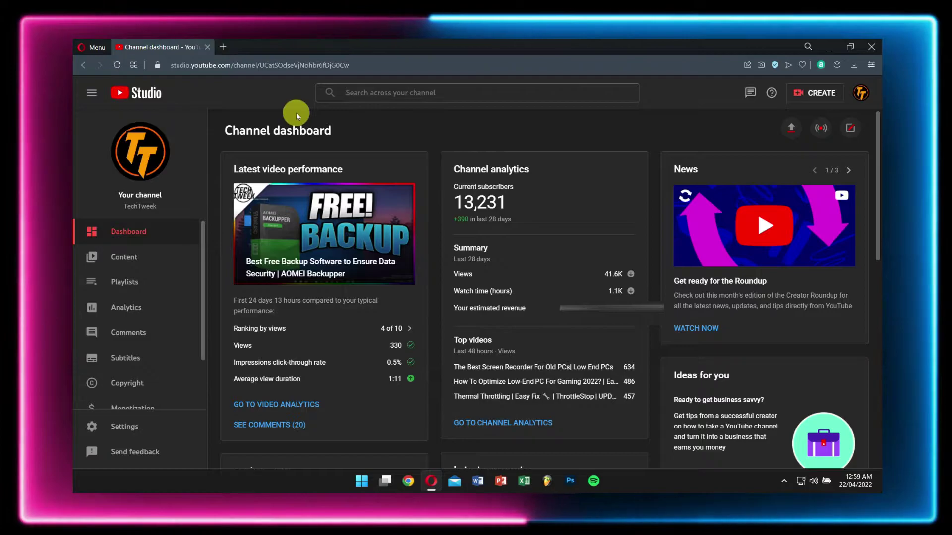
{"action": "left_click", "coordinate": [143, 316]}
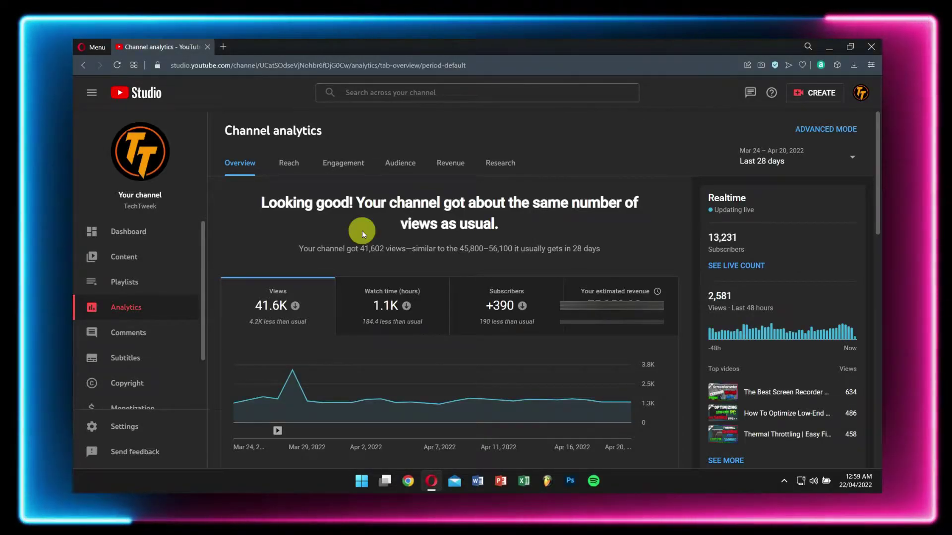
Step: Switch Channel analytics to the Research tab showing 'paper rocket' searches
{"action": "left_click", "coordinate": [500, 163]}
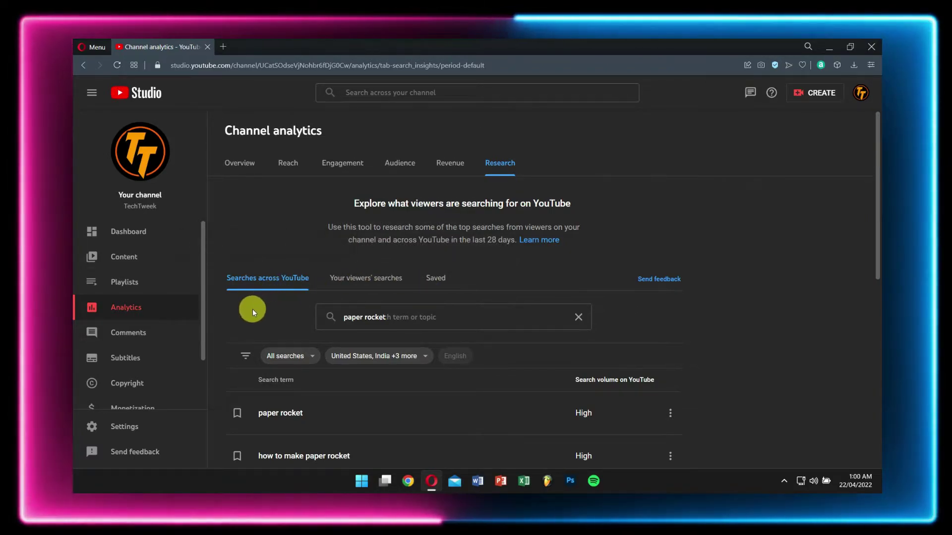
Step: Check the Geography filter without changing countries, then open the All searches filter
{"action": "scroll", "coordinate": [263, 332], "scroll_direction": "down", "scroll_amount": 1}
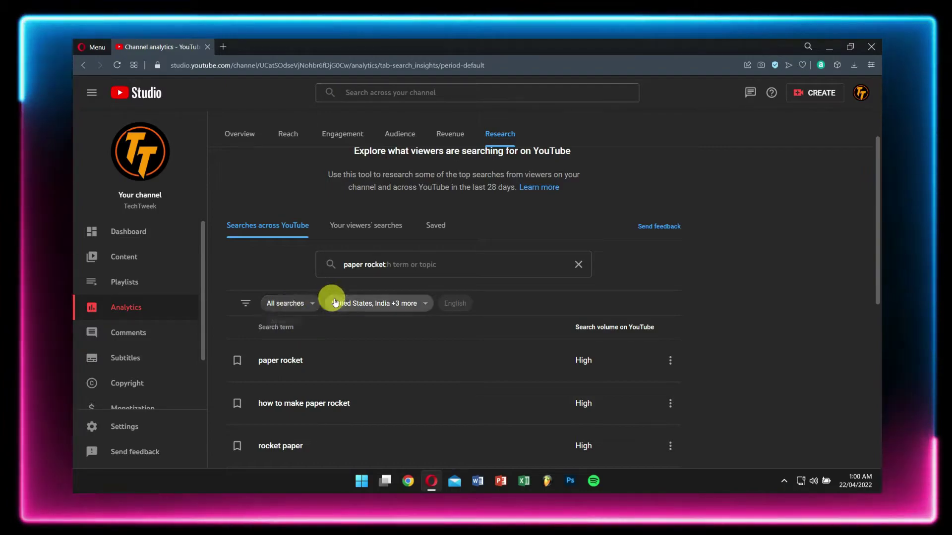
{"action": "left_click", "coordinate": [381, 304]}
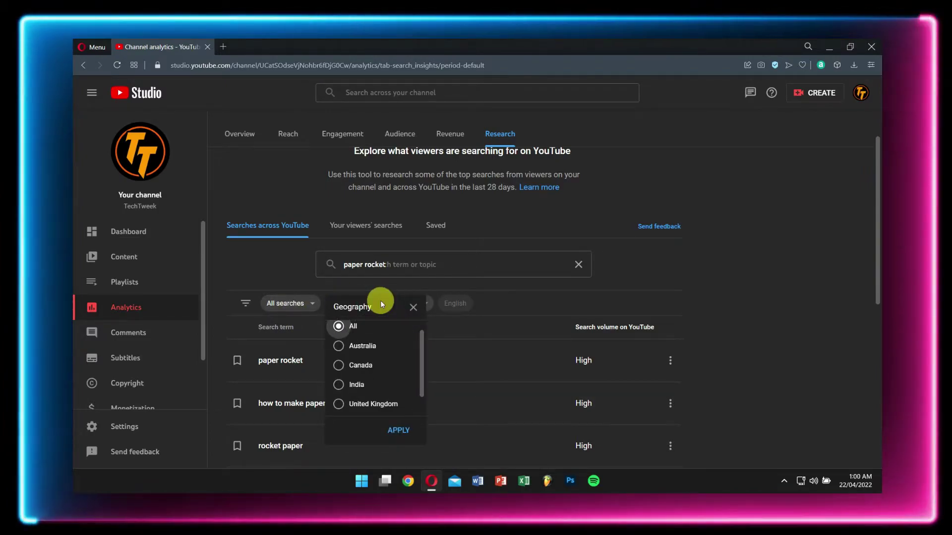
{"action": "left_click", "coordinate": [311, 313]}
{"action": "left_click", "coordinate": [337, 302]}
{"action": "left_click", "coordinate": [465, 303]}
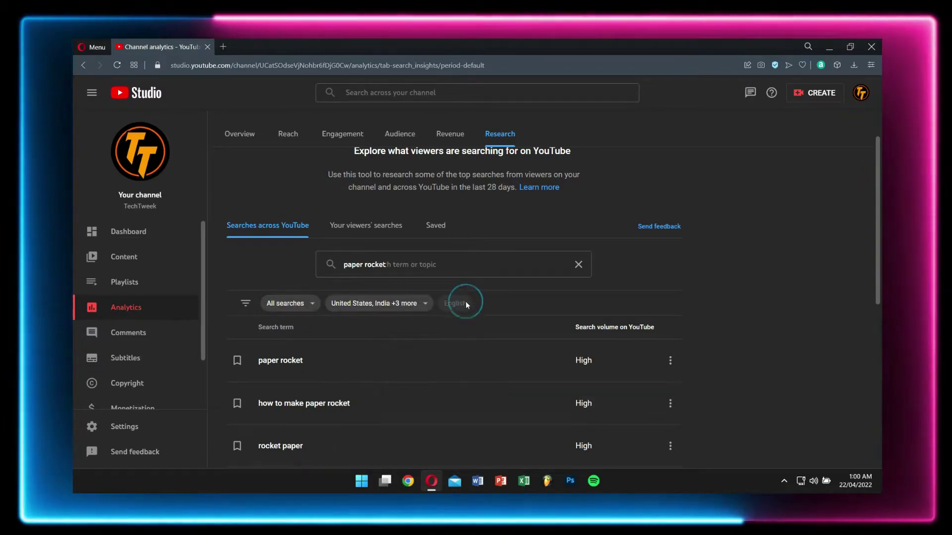
{"action": "left_click", "coordinate": [397, 310]}
{"action": "left_click", "coordinate": [413, 307]}
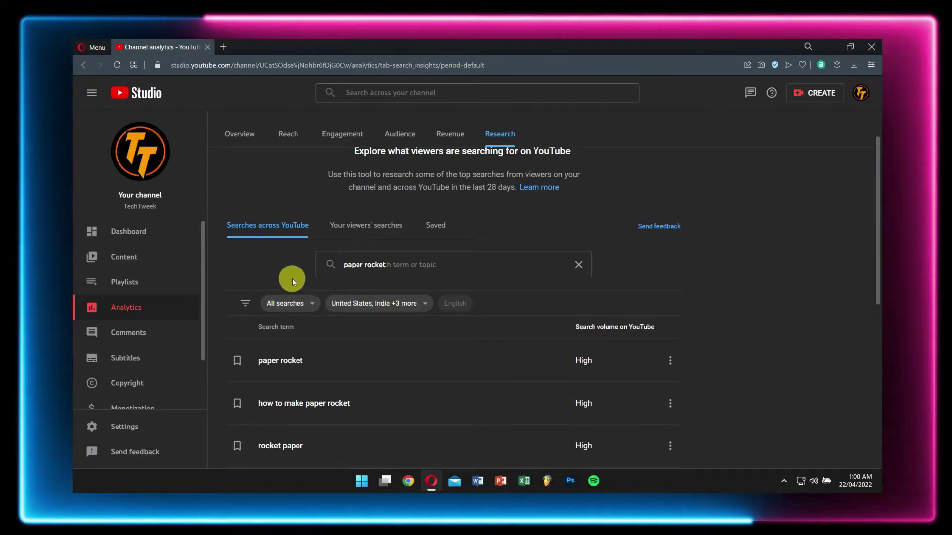
{"action": "left_click", "coordinate": [305, 303]}
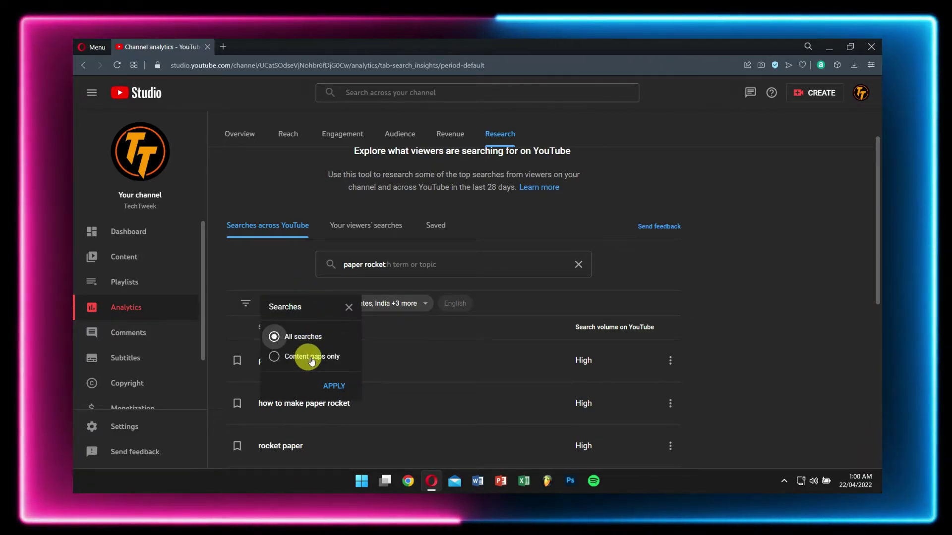
Step: Filter the 'paper rocket' research to Content gaps only
{"action": "left_click", "coordinate": [340, 389]}
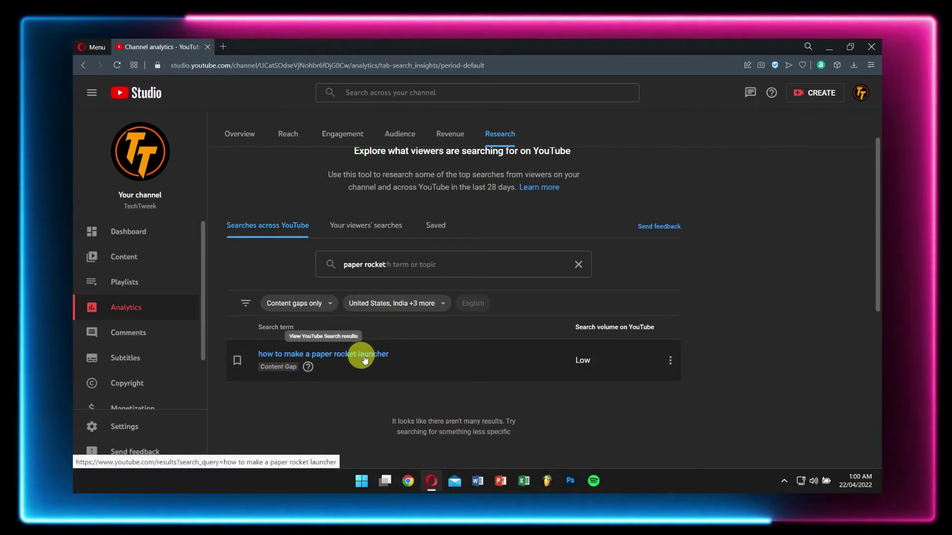
{"action": "mouse_move", "coordinate": [310, 369]}
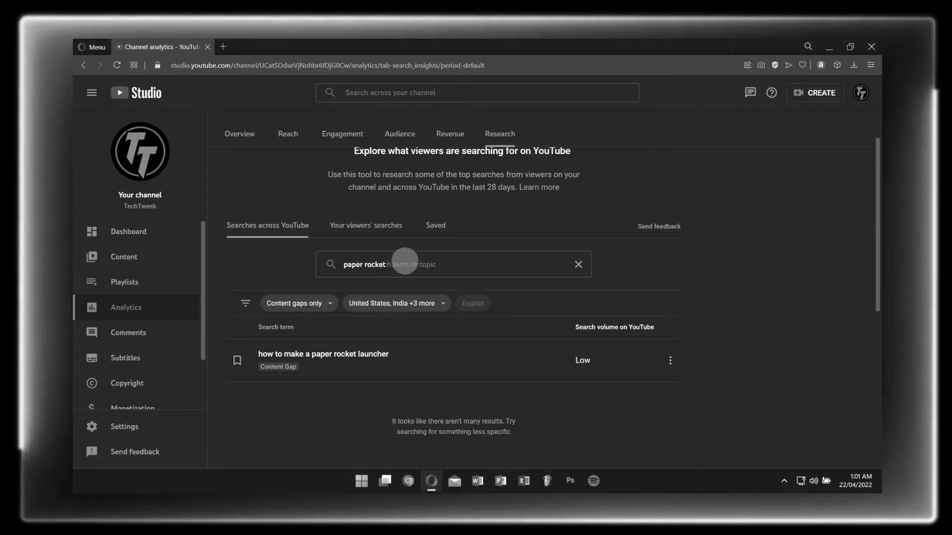
Step: Replace the research search term with 'Rocket water' and run it
{"action": "key", "text": "ctrl+a"}
{"action": "key", "text": "BackSpace"}
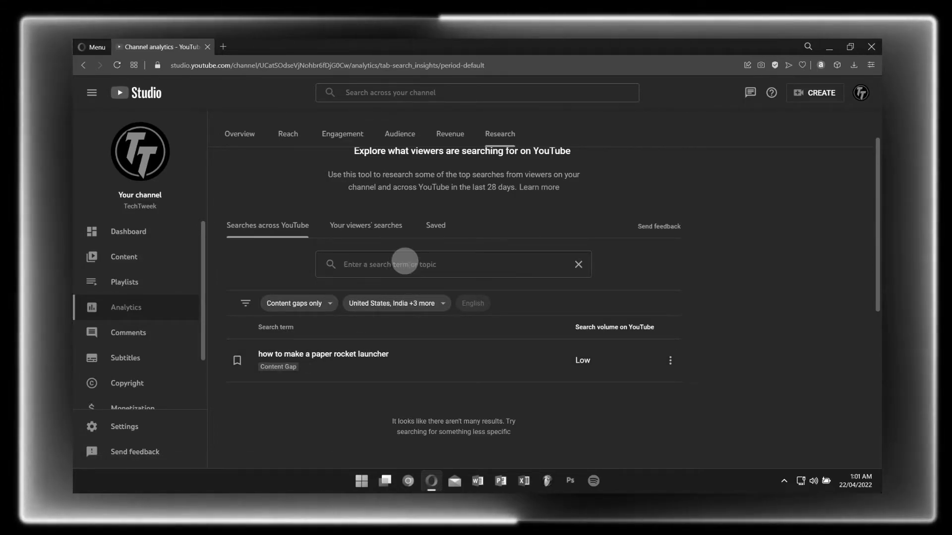
{"action": "type", "text": "Rocket"}
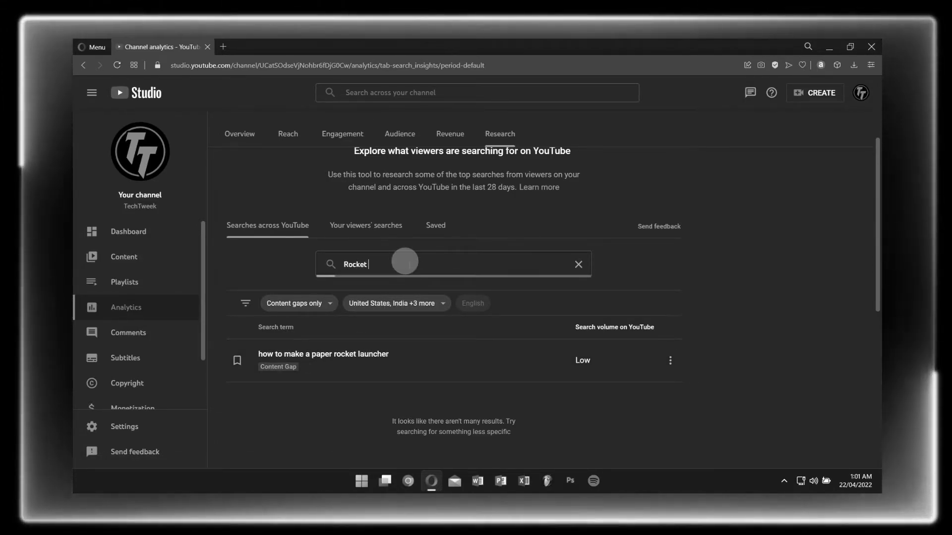
{"action": "type", "text": " water"}
{"action": "key", "text": "Return"}
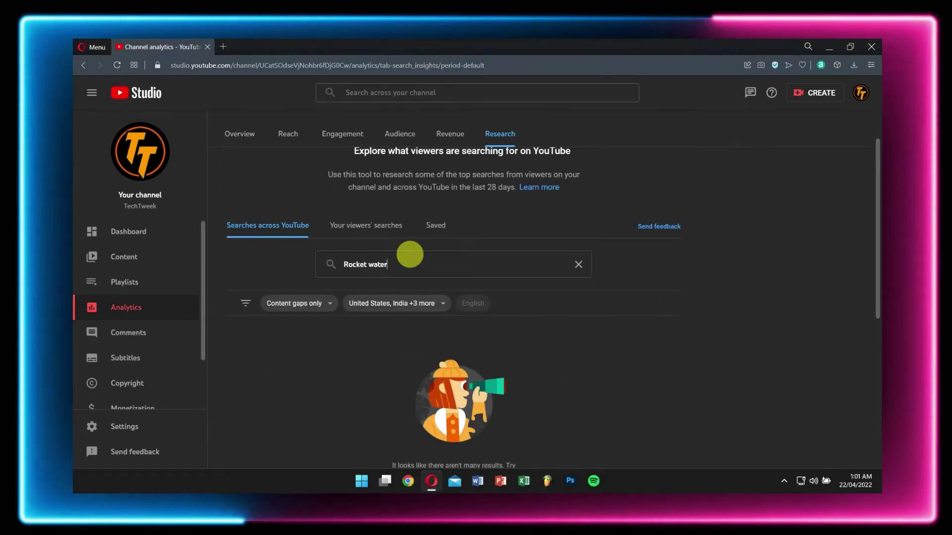
{"action": "scroll", "coordinate": [432, 342], "scroll_direction": "down", "scroll_amount": 2}
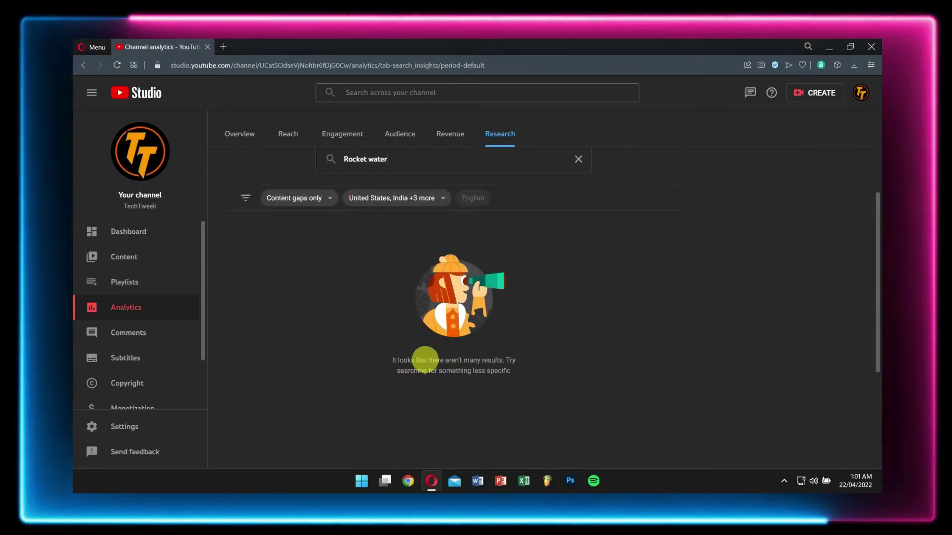
{"action": "scroll", "coordinate": [429, 363], "scroll_direction": "up", "scroll_amount": 3}
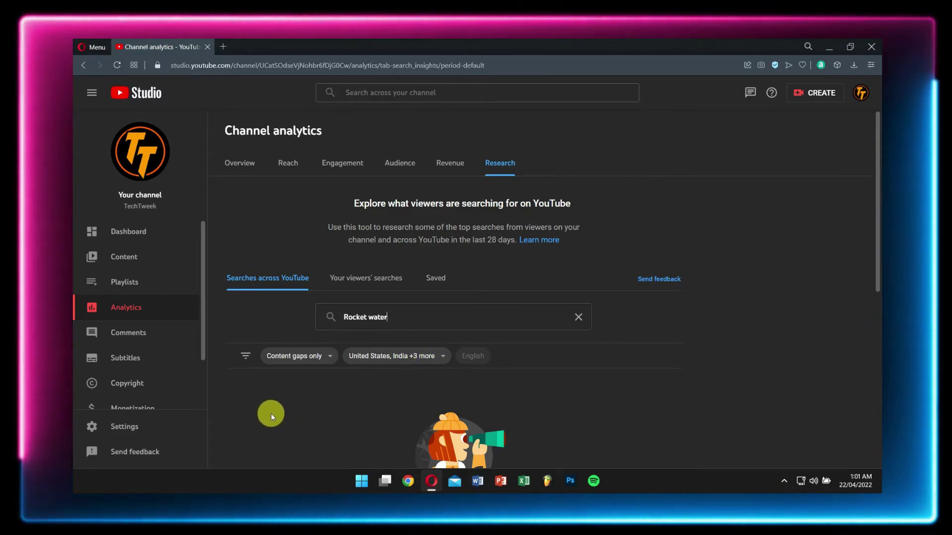
Step: Show Your viewers' searches filtered to Content gaps only
{"action": "left_click", "coordinate": [401, 280]}
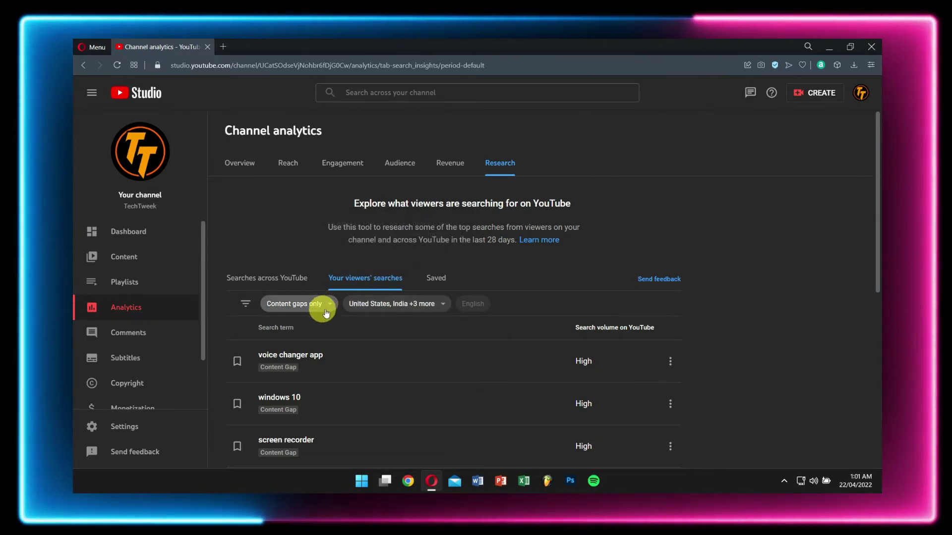
{"action": "left_click", "coordinate": [308, 304]}
{"action": "left_click", "coordinate": [337, 386]}
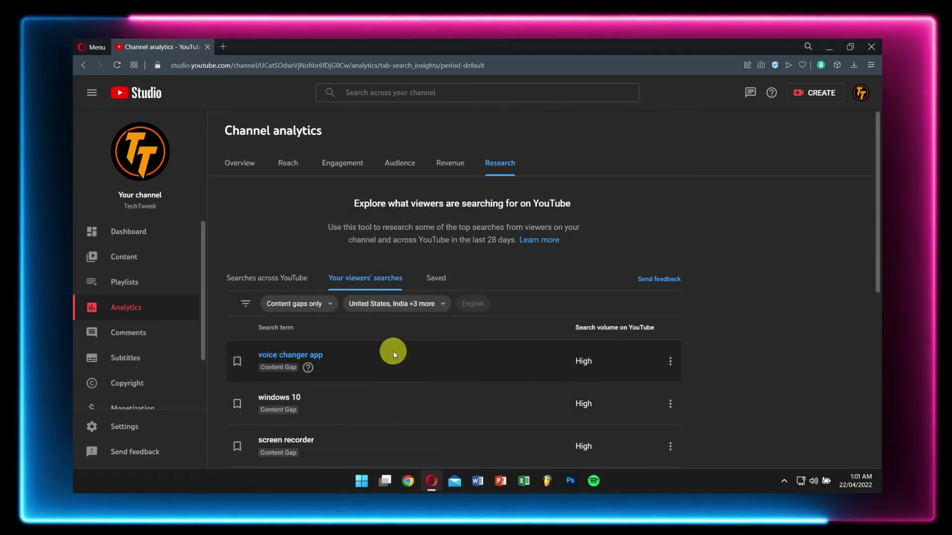
{"action": "scroll", "coordinate": [457, 319], "scroll_direction": "down", "scroll_amount": 1}
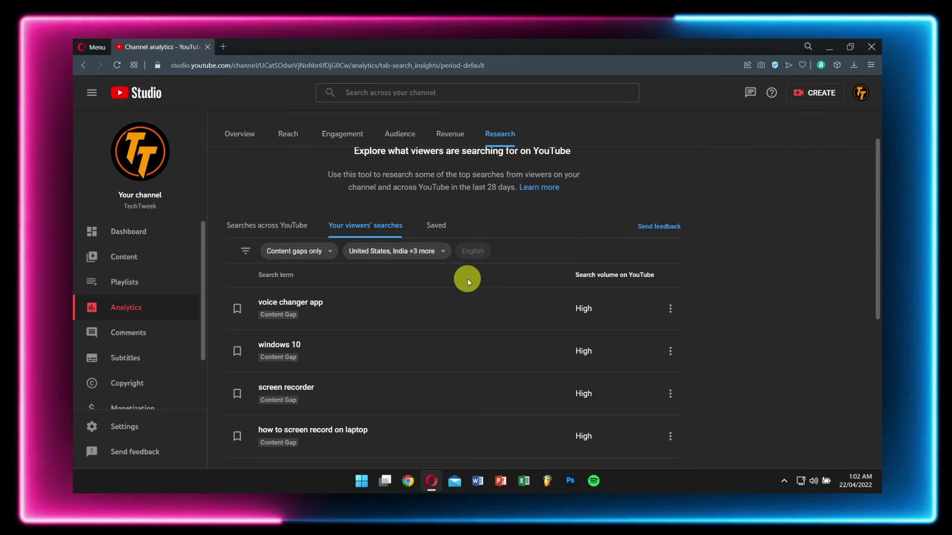
{"action": "scroll", "coordinate": [467, 281], "scroll_direction": "up", "scroll_amount": 1}
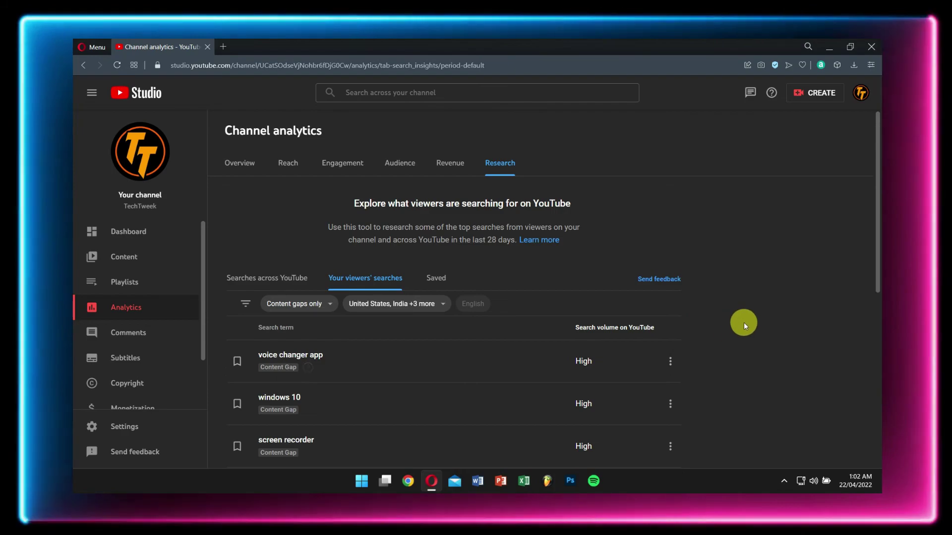
{"action": "scroll", "coordinate": [741, 323], "scroll_direction": "down", "scroll_amount": 2}
{"action": "left_click_drag", "start_coordinate": [575, 256], "coordinate": [586, 260]}
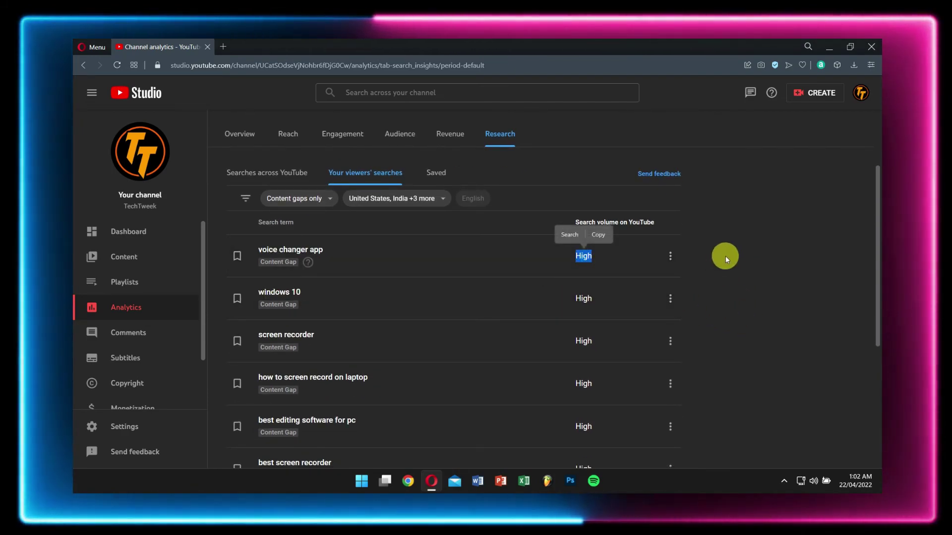
{"action": "left_click_drag", "start_coordinate": [329, 250], "coordinate": [272, 249]}
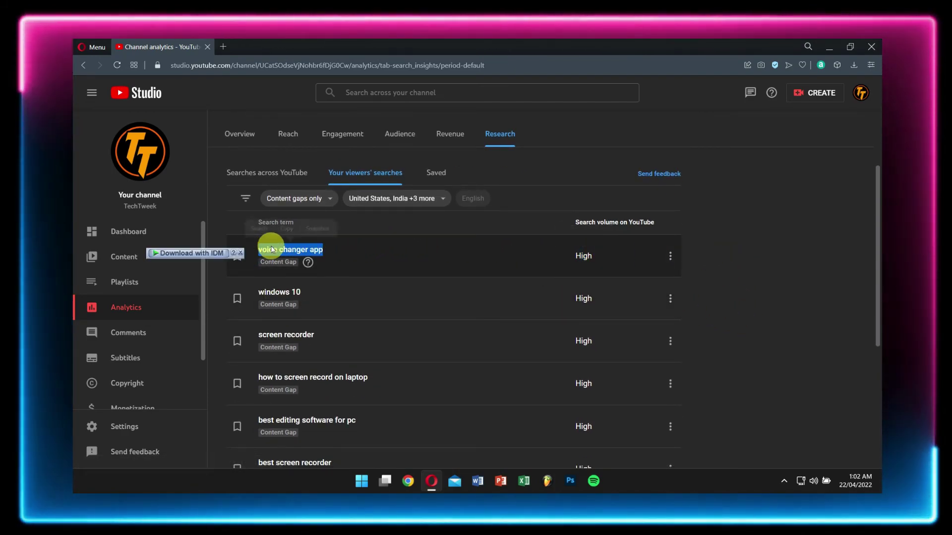
{"action": "left_click", "coordinate": [495, 219]}
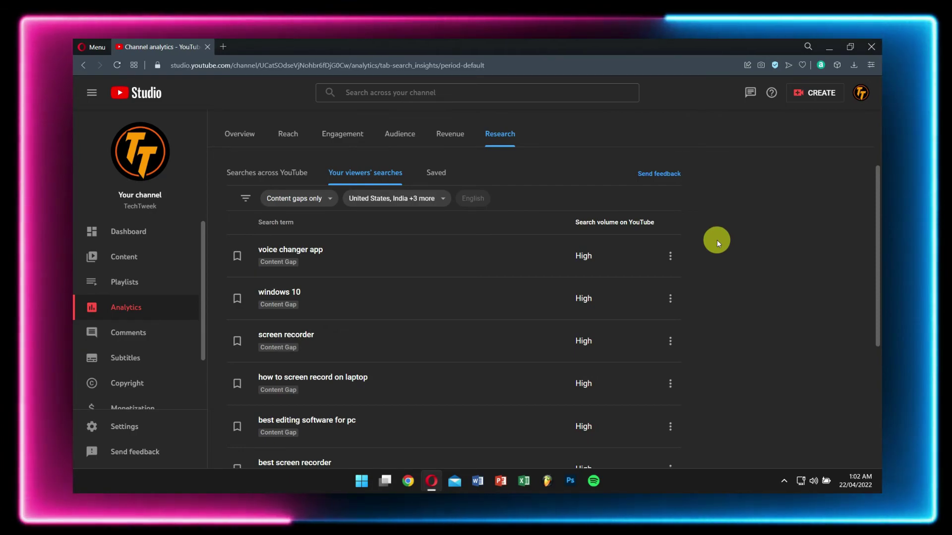